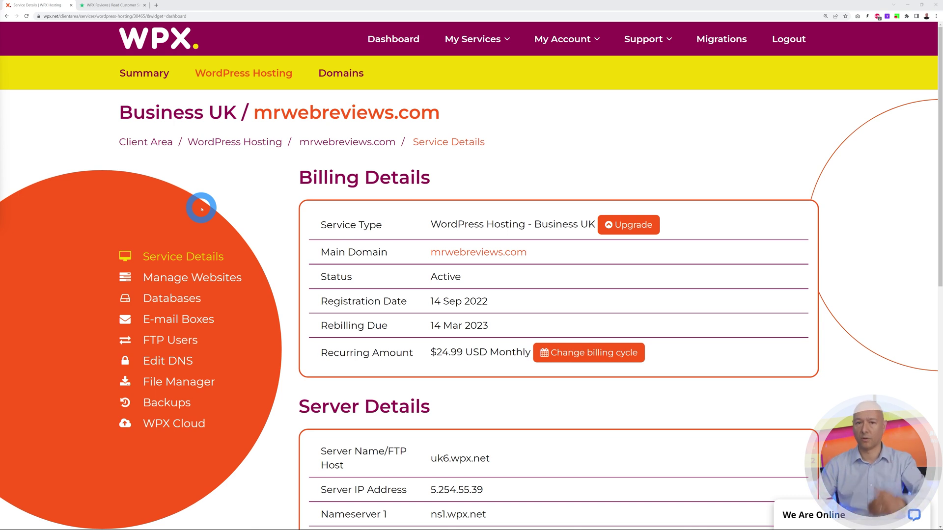
Open the form for installing WordPress directly on the mrwebreviews.com website and check the available databases, keeping mrwebrev
{"action": "left_click", "coordinate": [171, 282]}
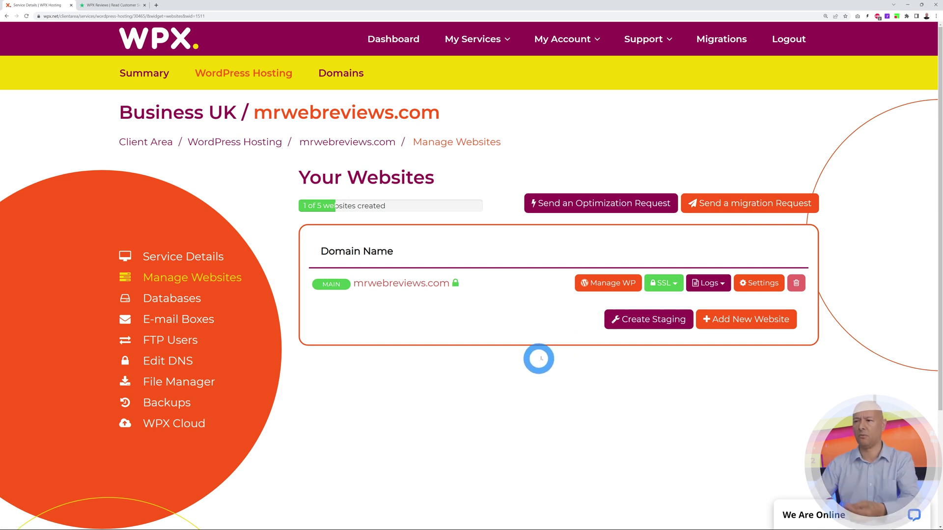
{"action": "left_click", "coordinate": [595, 285]}
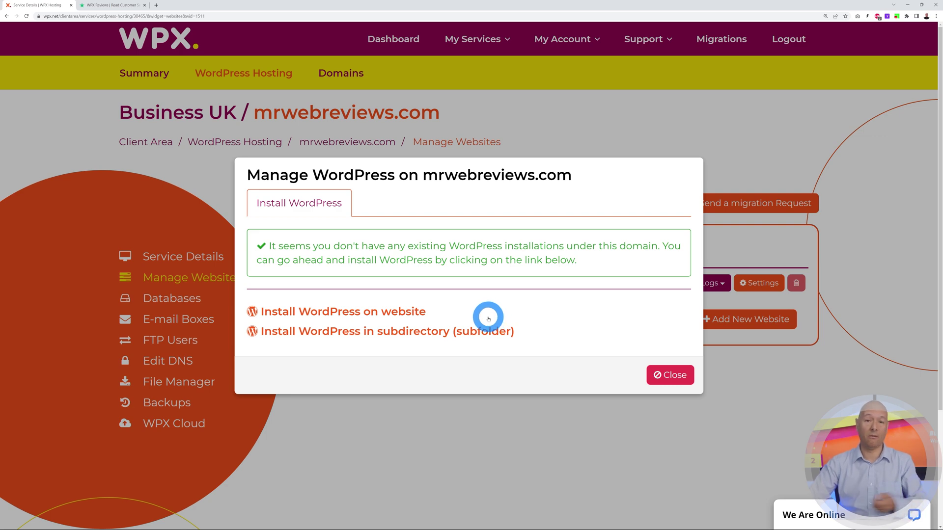
{"action": "left_click", "coordinate": [400, 313]}
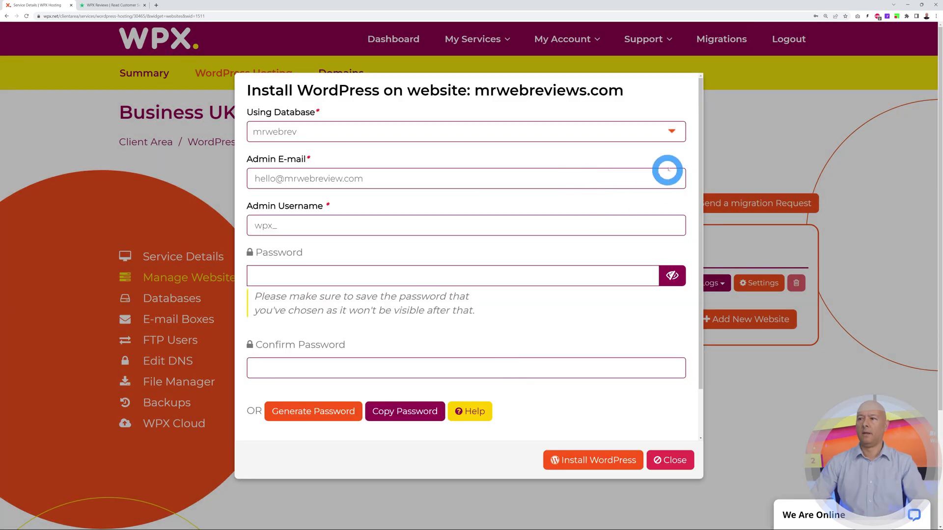
{"action": "left_click", "coordinate": [674, 133]}
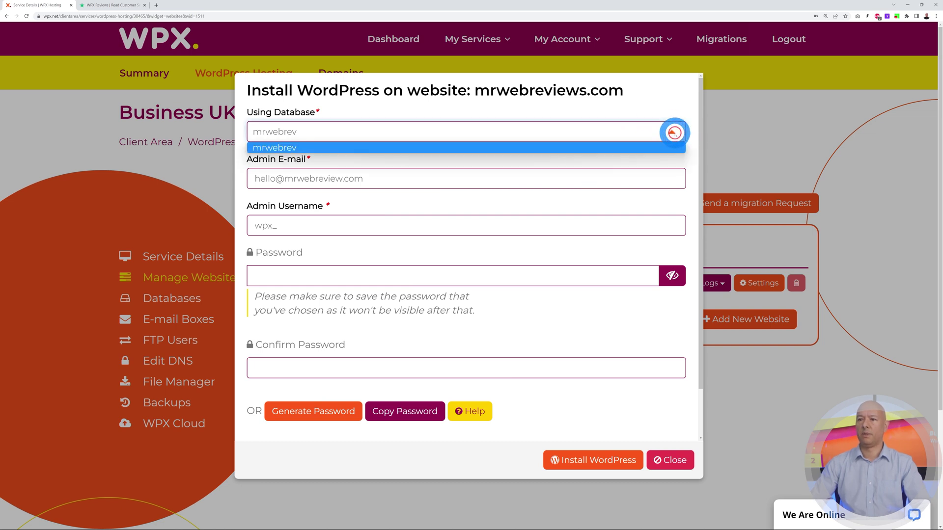
{"action": "left_click", "coordinate": [674, 133]}
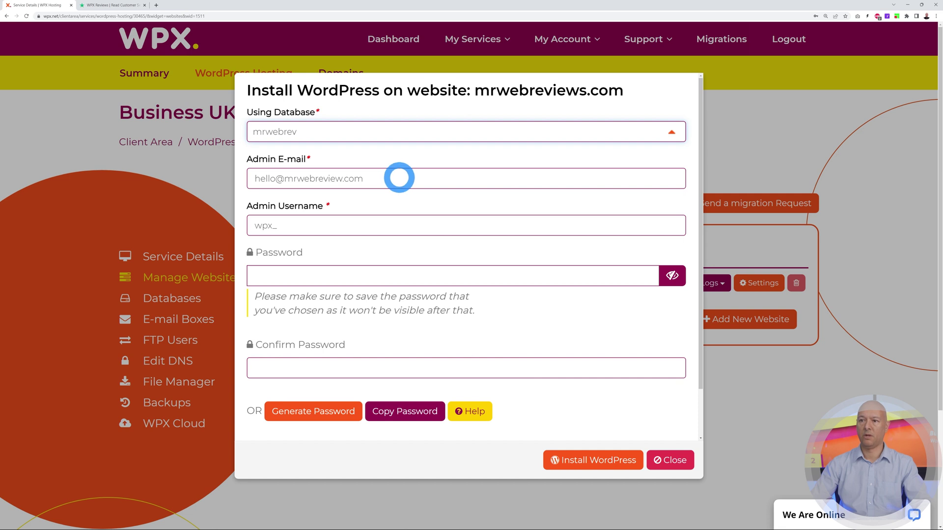
Enter an admin username with the wpx_ prefix, fill both password fields with a browser-suggested password, and install WordPress
{"action": "left_click", "coordinate": [493, 230]}
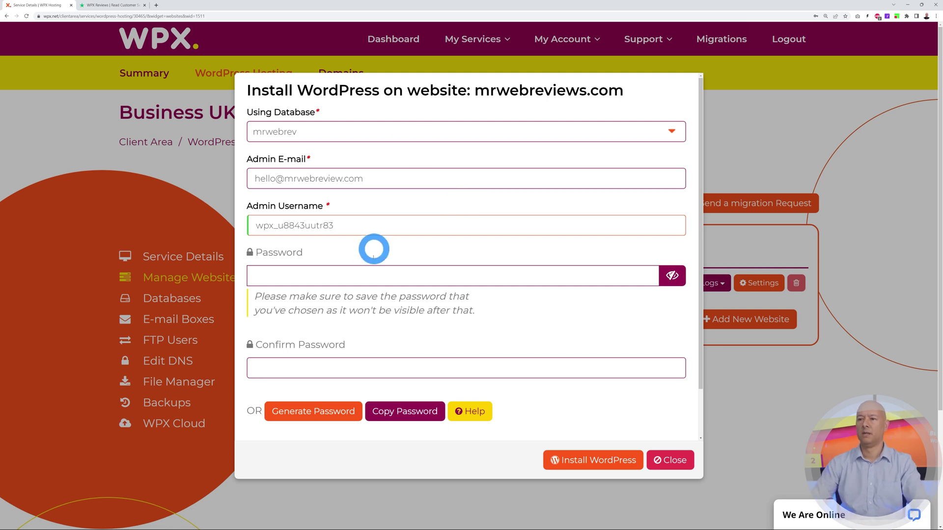
{"action": "left_click", "coordinate": [347, 276]}
{"action": "right_click", "coordinate": [347, 275]}
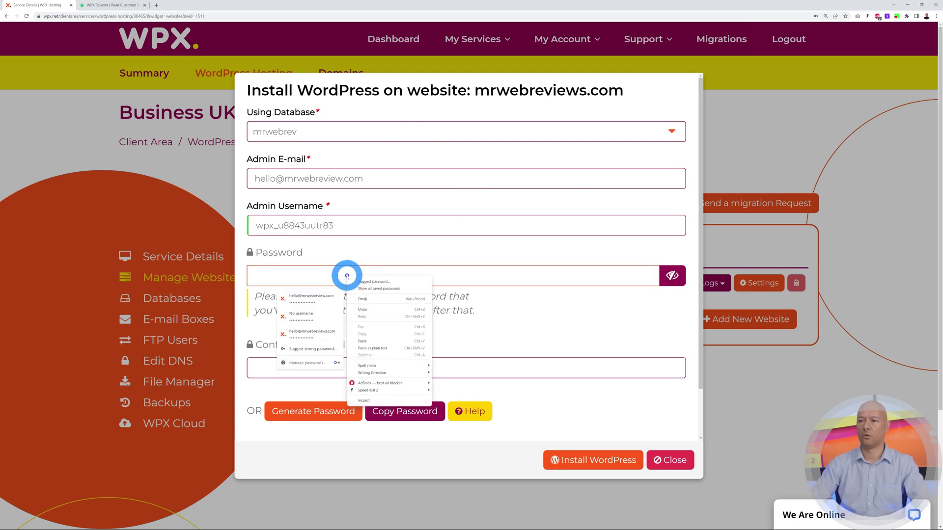
{"action": "left_click", "coordinate": [364, 280]}
{"action": "left_click", "coordinate": [337, 295]}
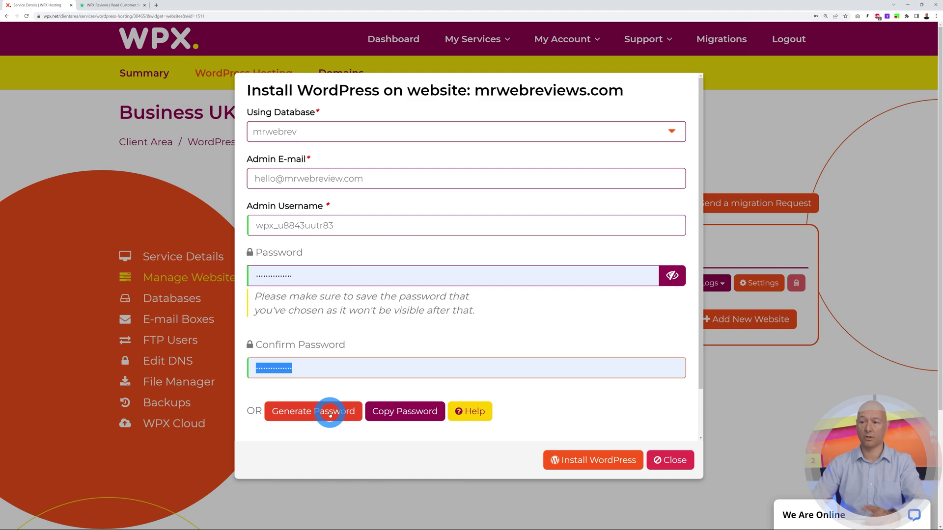
{"action": "left_click", "coordinate": [562, 410]}
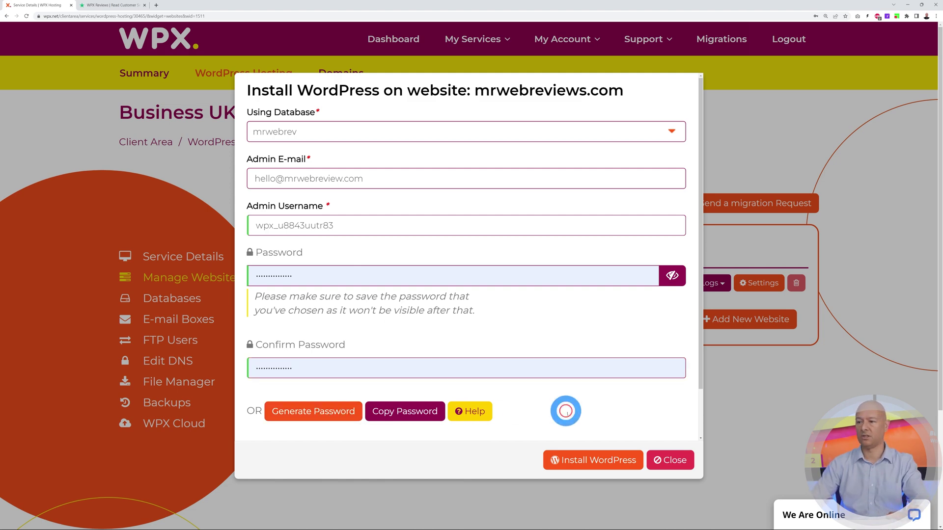
{"action": "left_click", "coordinate": [595, 459]}
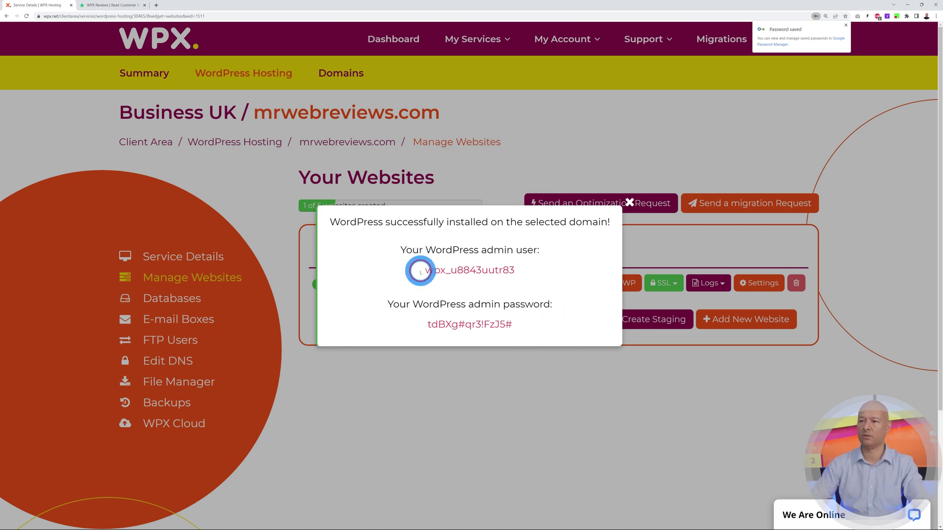
Check the WordPress admin login details, dismiss the installation message, and review the SSL options for mrwebreviews.com
{"action": "left_click_drag", "start_coordinate": [419, 271], "coordinate": [529, 269]}
{"action": "left_click", "coordinate": [584, 324]}
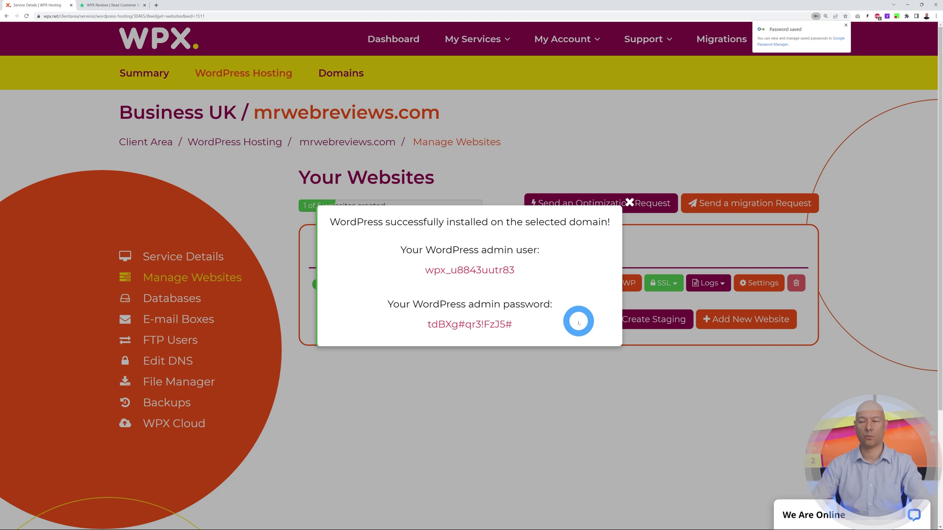
{"action": "left_click", "coordinate": [780, 231]}
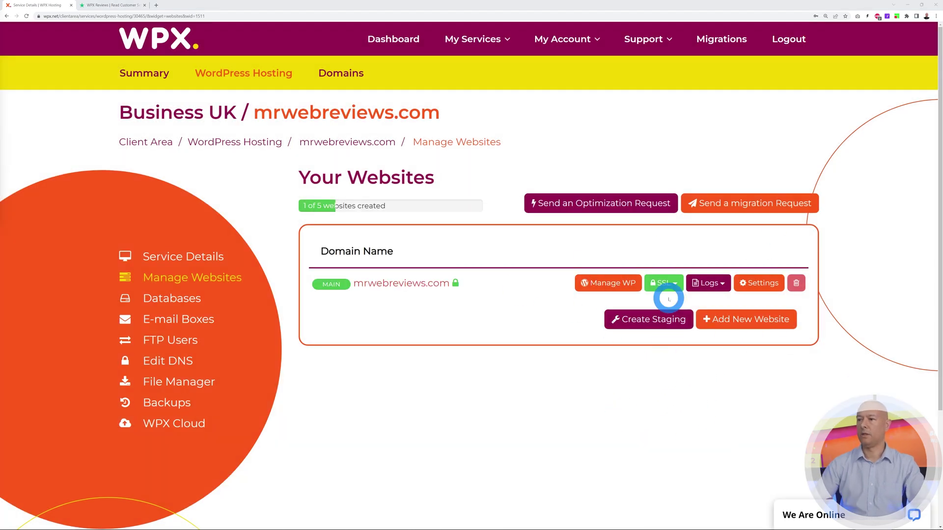
{"action": "left_click", "coordinate": [674, 285]}
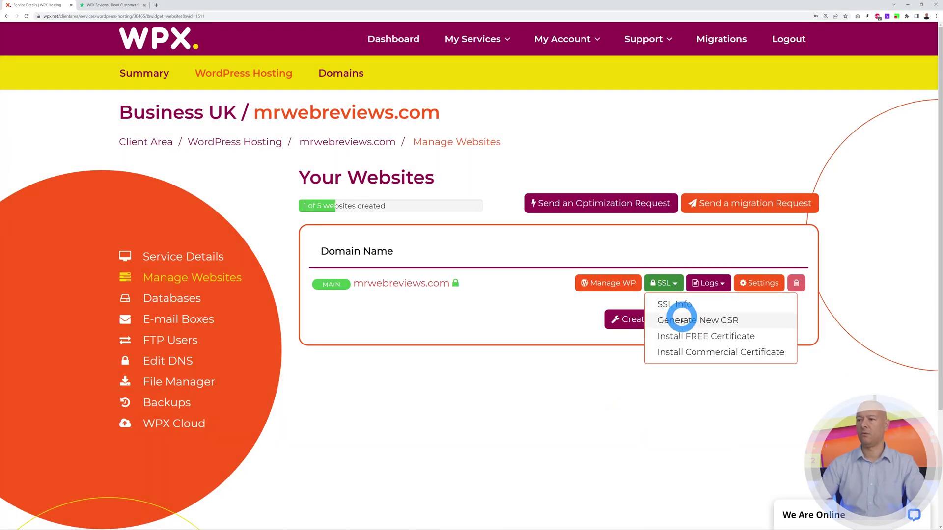
{"action": "left_click", "coordinate": [674, 285]}
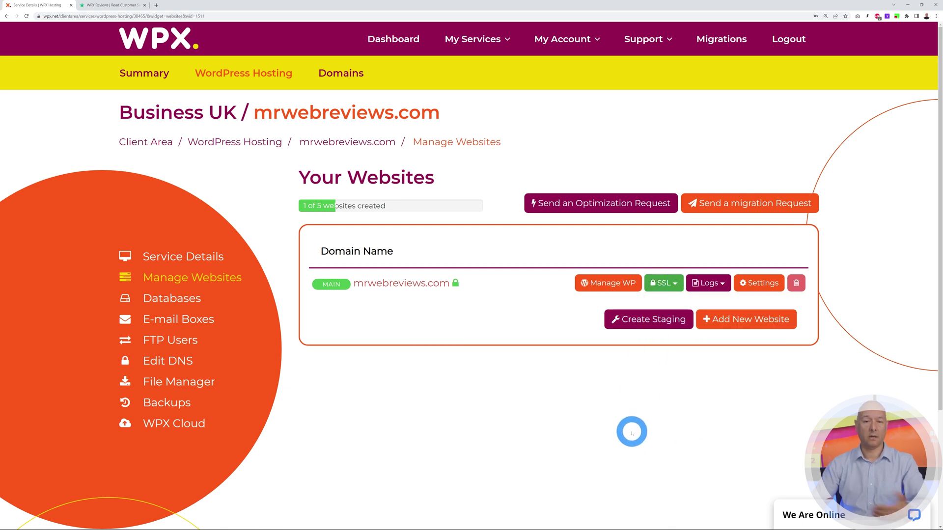
Examine the tables of the mrwebrev MySQL database in phpMyAdmin, and return to the hosting control panel
{"action": "left_click", "coordinate": [186, 297]}
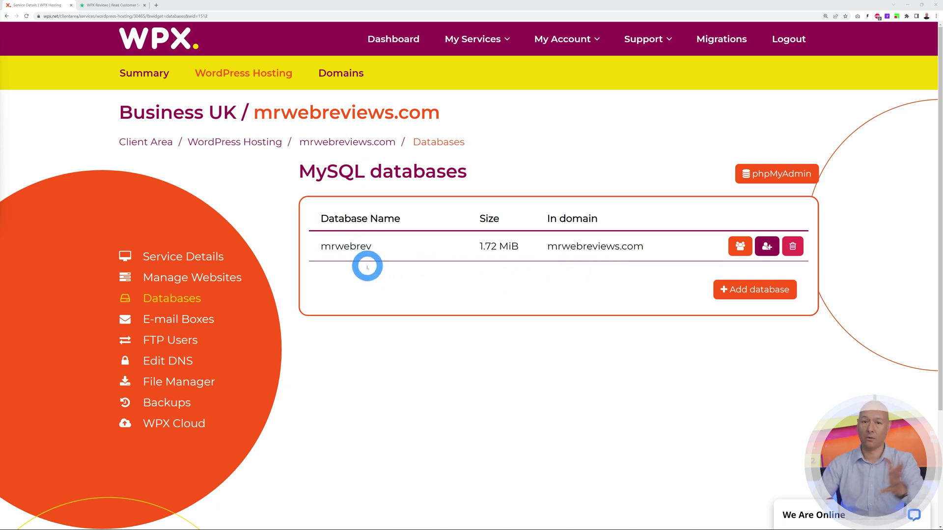
{"action": "left_click", "coordinate": [790, 176]}
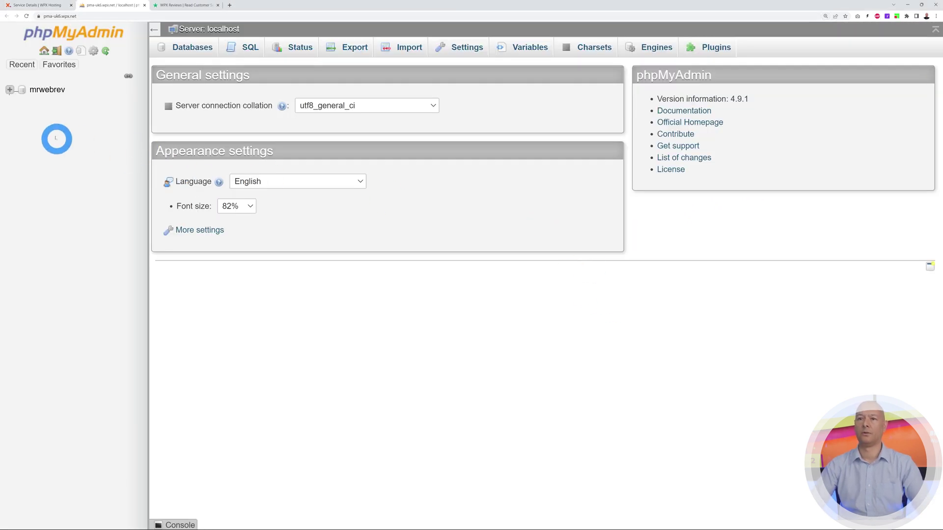
{"action": "left_click", "coordinate": [47, 89]}
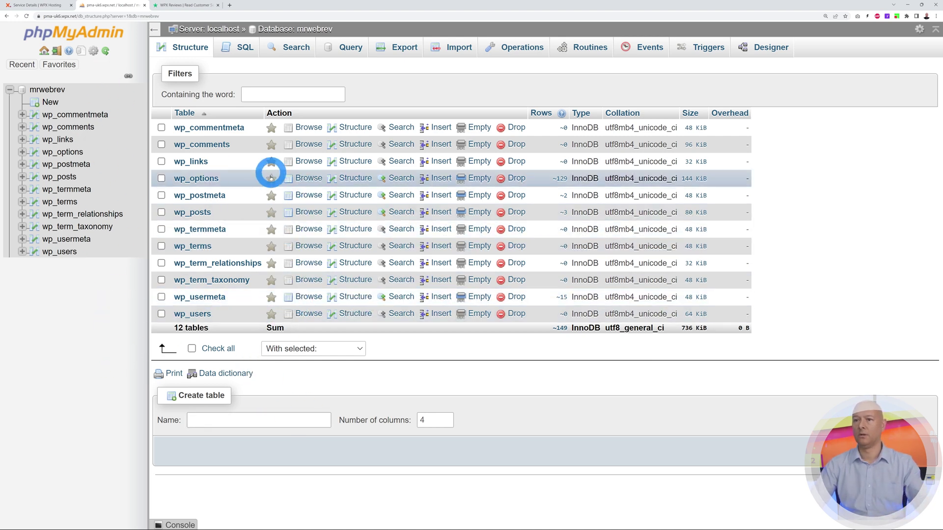
{"action": "left_click", "coordinate": [145, 6]}
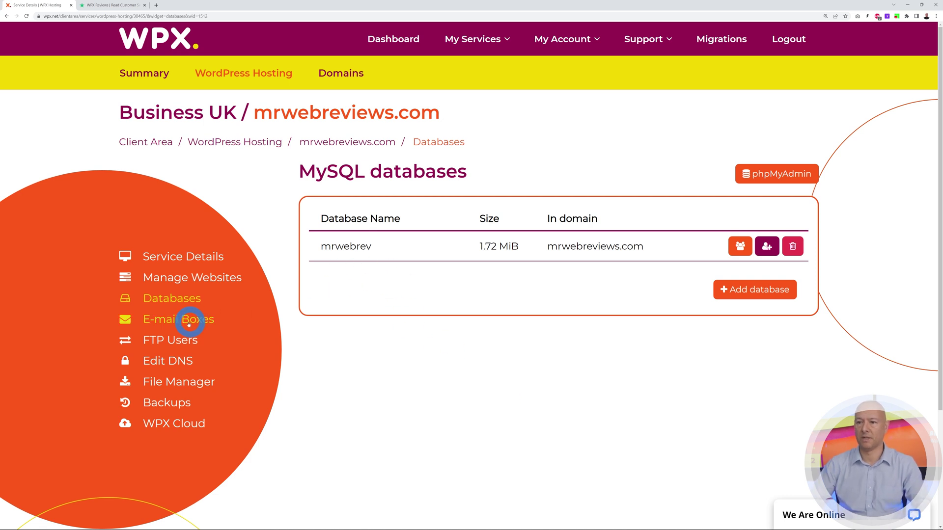
Create a sales e-mail box on mrwebreviews.com with a real name, catch-all enabled, a 50 MB quota and a password
{"action": "left_click", "coordinate": [265, 358]}
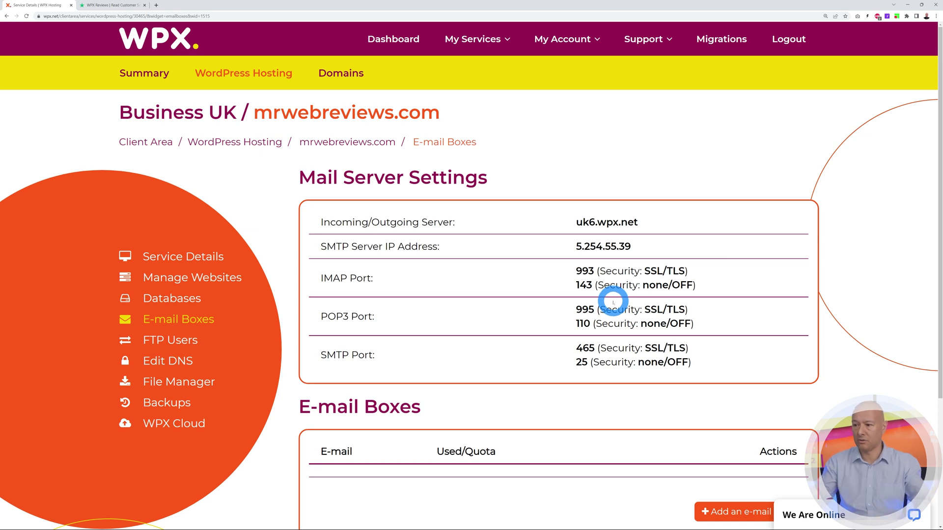
{"action": "scroll", "coordinate": [618, 255], "scroll_direction": "down", "scroll_amount": 4}
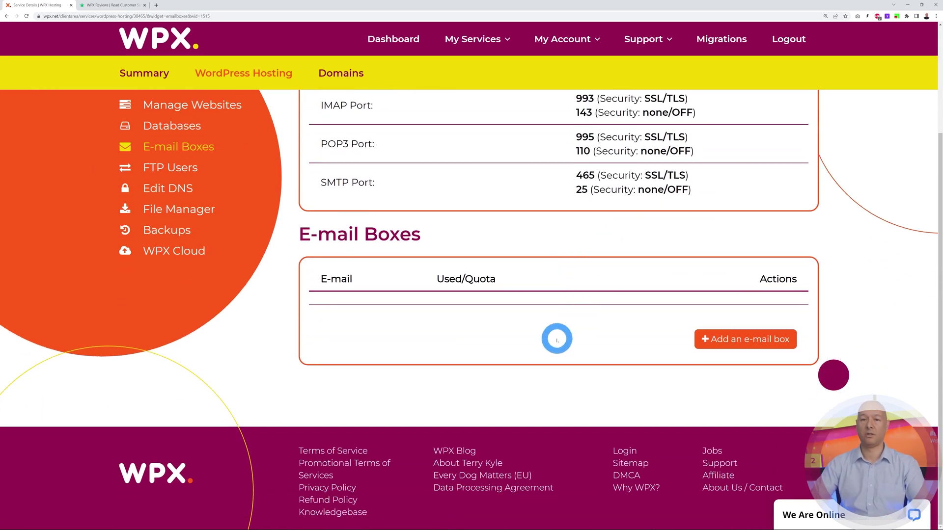
{"action": "left_click", "coordinate": [726, 339]}
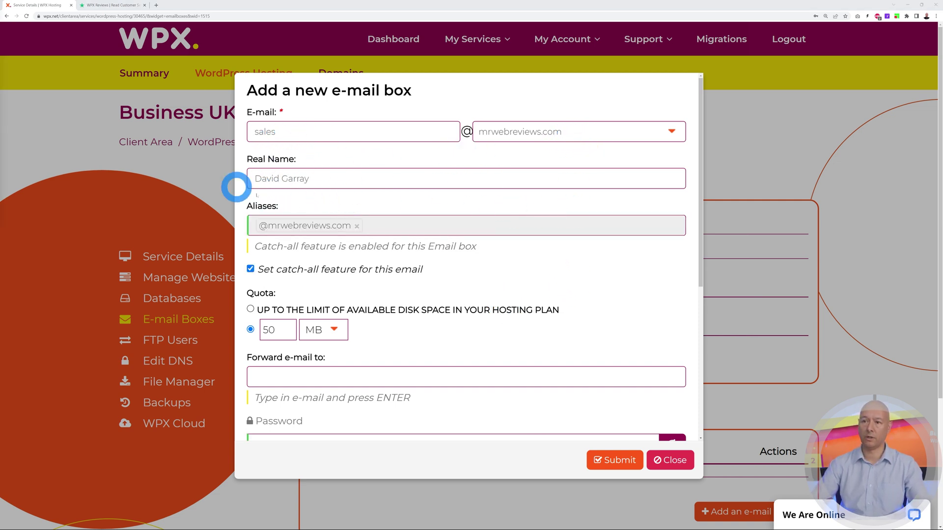
{"action": "scroll", "coordinate": [501, 308], "scroll_direction": "down", "scroll_amount": 5}
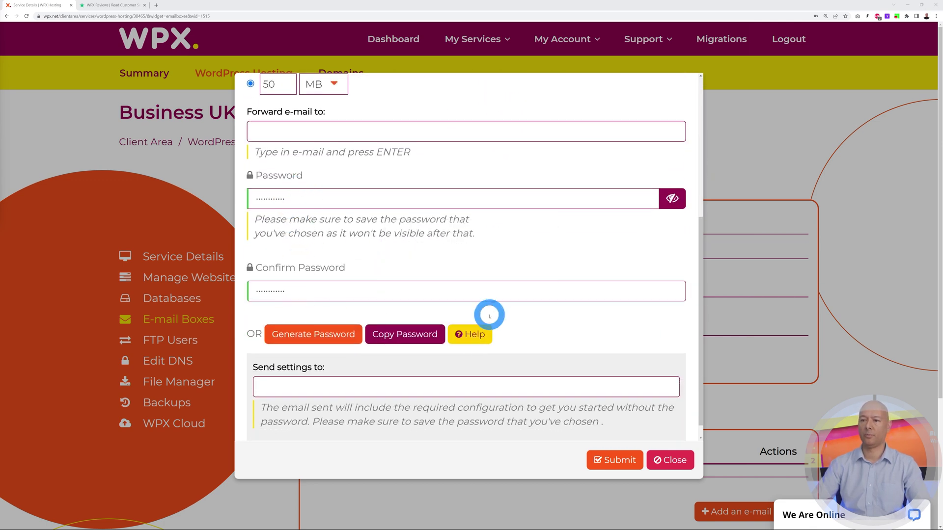
{"action": "scroll", "coordinate": [488, 308], "scroll_direction": "down", "scroll_amount": 1}
{"action": "left_click", "coordinate": [621, 449]}
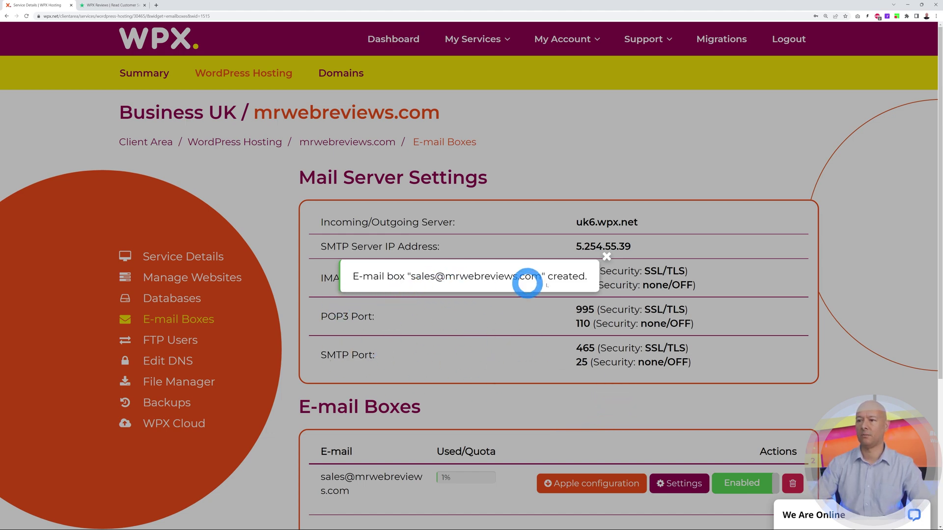
{"action": "left_click", "coordinate": [607, 256]}
Review the mail server settings and the e-mail box list, and view the FTP server details and users
{"action": "scroll", "coordinate": [375, 468], "scroll_direction": "down", "scroll_amount": 2}
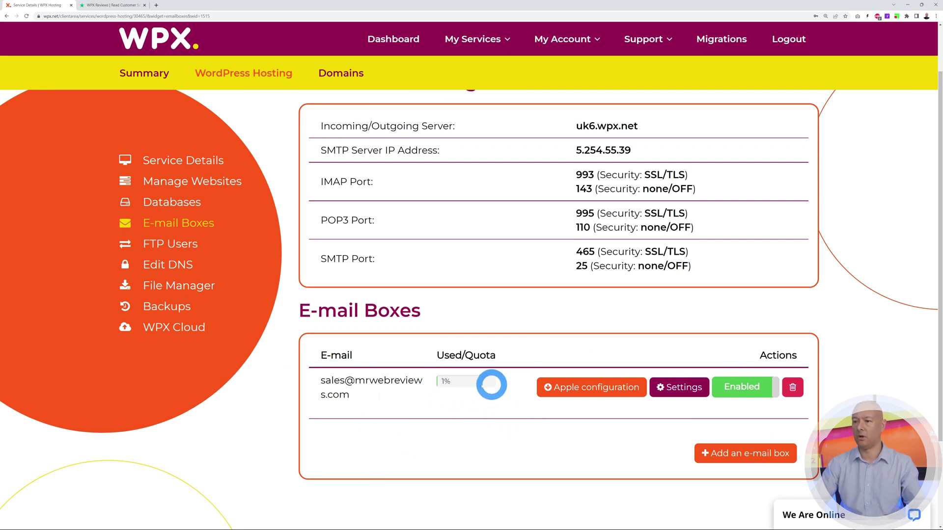
{"action": "scroll", "coordinate": [489, 388], "scroll_direction": "up", "scroll_amount": 2}
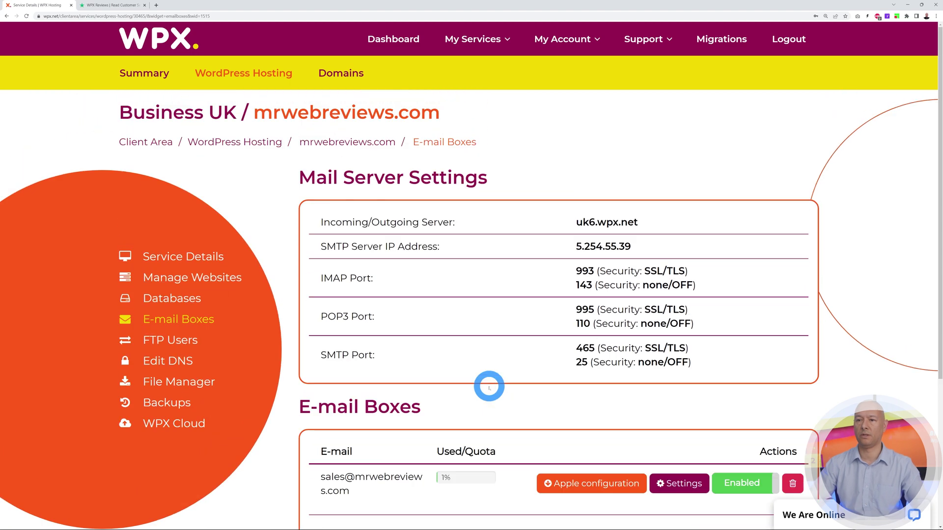
{"action": "scroll", "coordinate": [489, 388], "scroll_direction": "down", "scroll_amount": 1}
{"action": "left_click", "coordinate": [250, 332]}
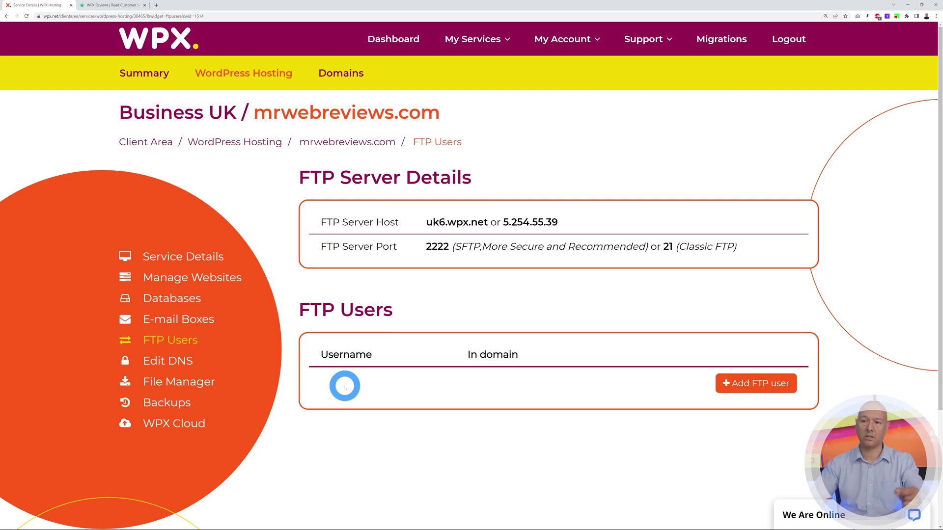
Load the DNS zone of mrwebreviews.com in the Simple DNS Zone Editor and review its user-defined records
{"action": "left_click", "coordinate": [179, 366]}
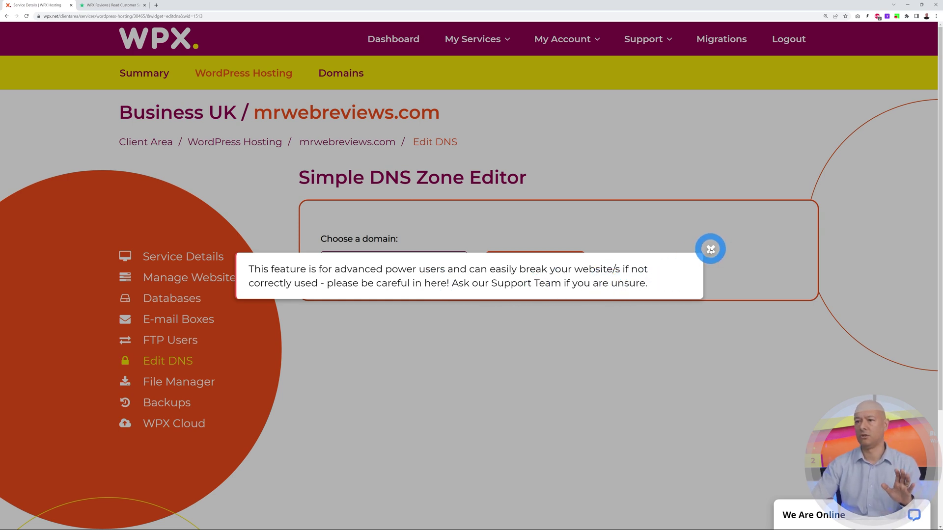
{"action": "left_click", "coordinate": [710, 249]}
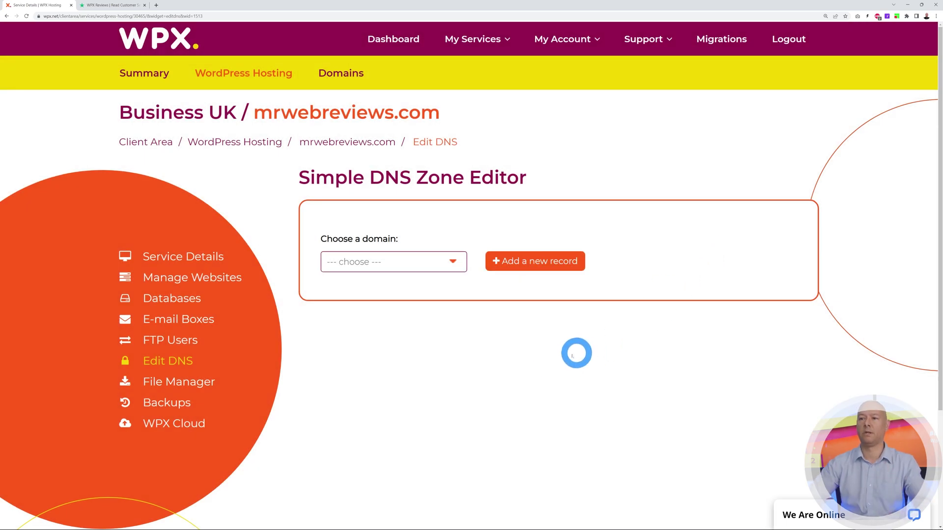
{"action": "left_click", "coordinate": [452, 262]}
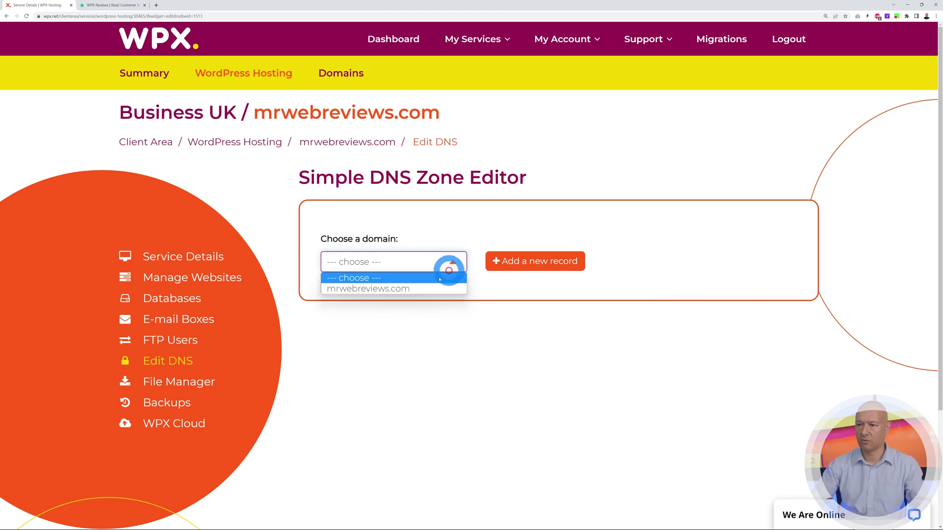
{"action": "left_click", "coordinate": [357, 290]}
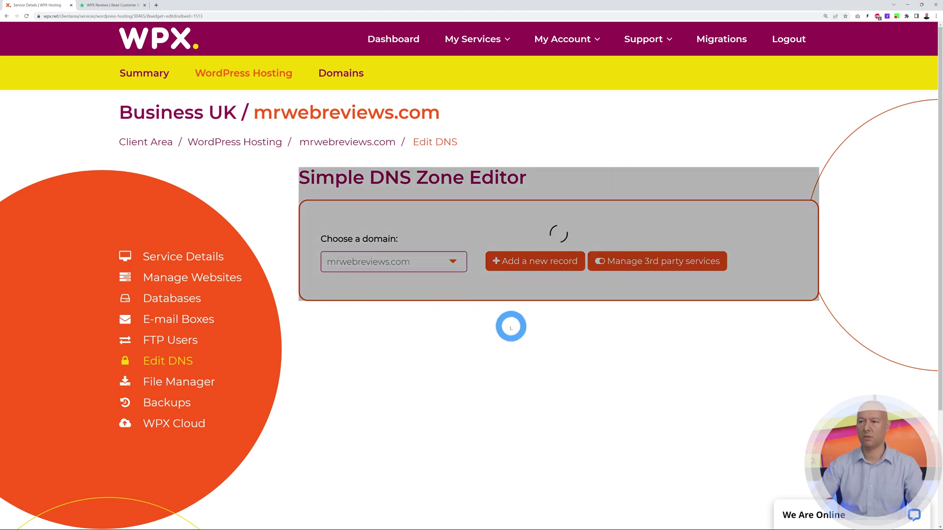
{"action": "scroll", "coordinate": [587, 334], "scroll_direction": "down", "scroll_amount": 1}
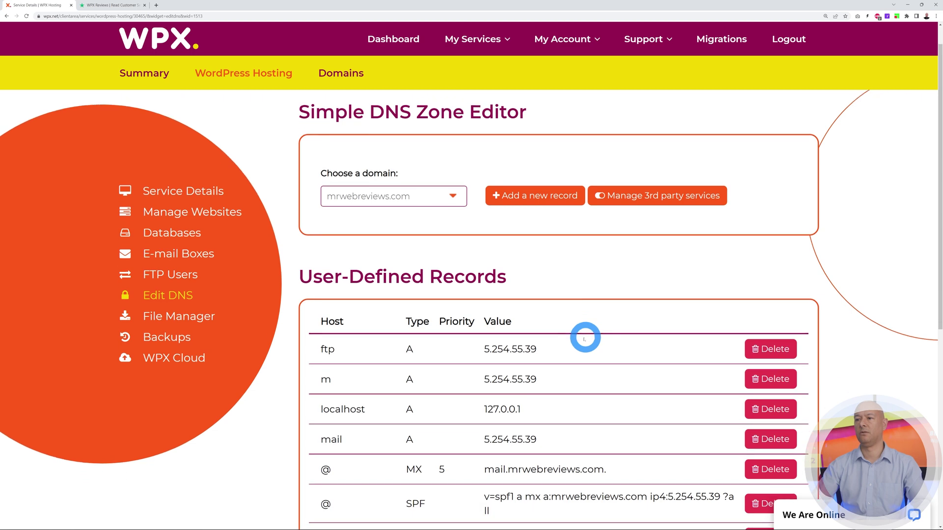
{"action": "scroll", "coordinate": [632, 295], "scroll_direction": "down", "scroll_amount": 2}
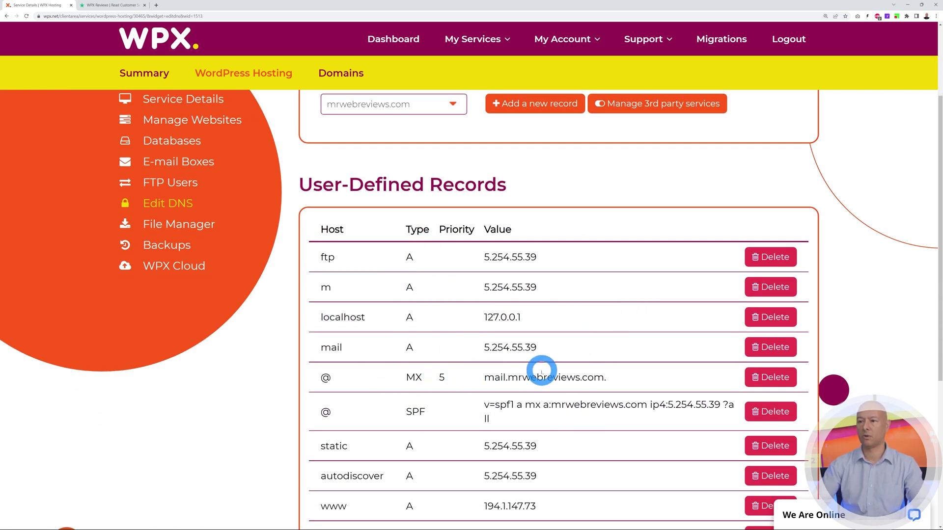
{"action": "scroll", "coordinate": [541, 366], "scroll_direction": "down", "scroll_amount": 2}
{"action": "scroll", "coordinate": [528, 344], "scroll_direction": "down", "scroll_amount": 1}
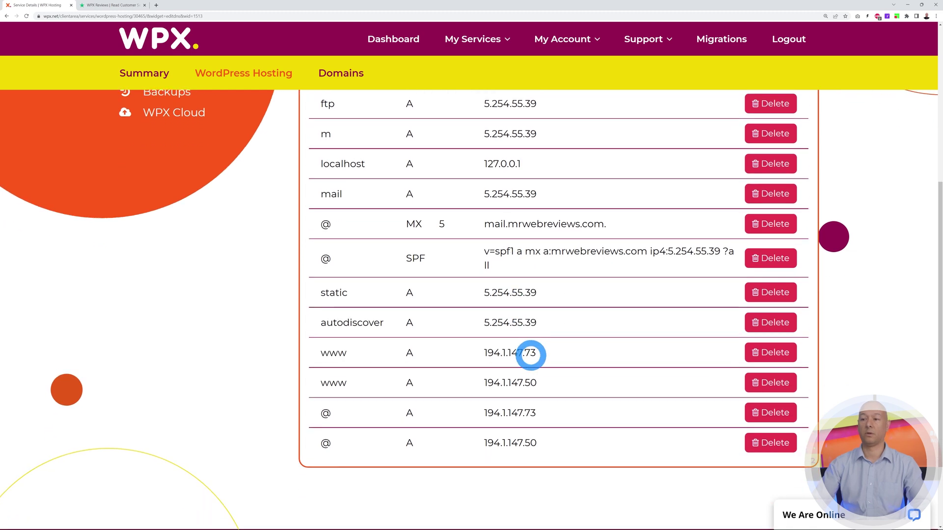
{"action": "scroll", "coordinate": [527, 362], "scroll_direction": "up", "scroll_amount": 5}
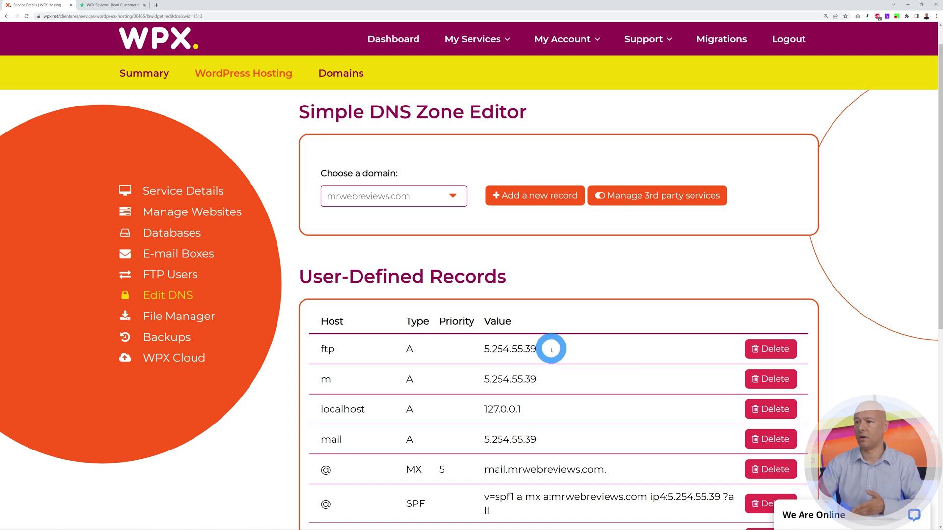
Review the available record types in the new DNS record form for mrwebreviews.com, and close it without saving
{"action": "left_click", "coordinate": [530, 196]}
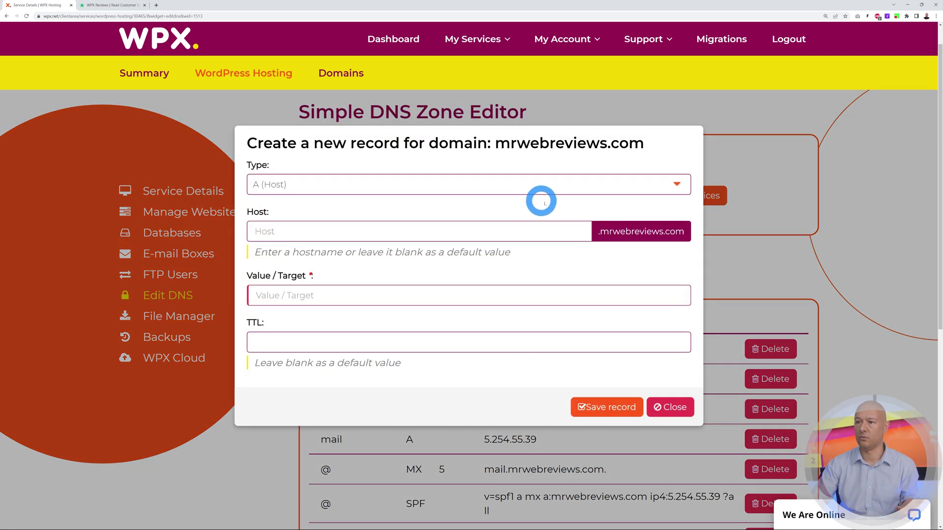
{"action": "left_click", "coordinate": [674, 185]}
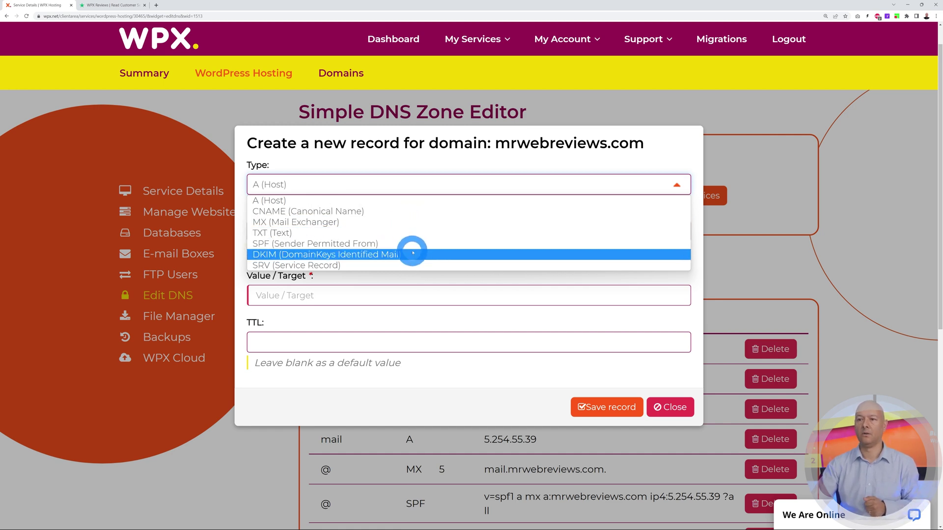
{"action": "left_click", "coordinate": [626, 161]}
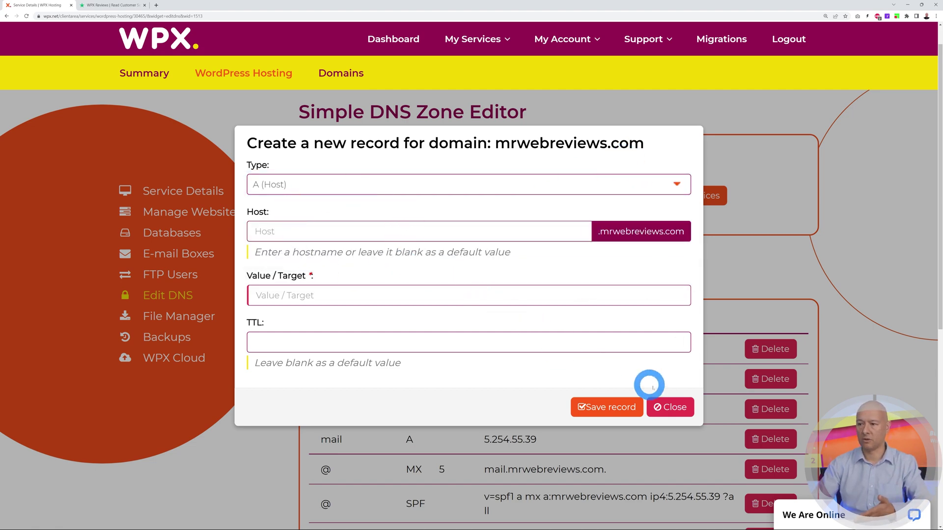
{"action": "left_click", "coordinate": [657, 407]}
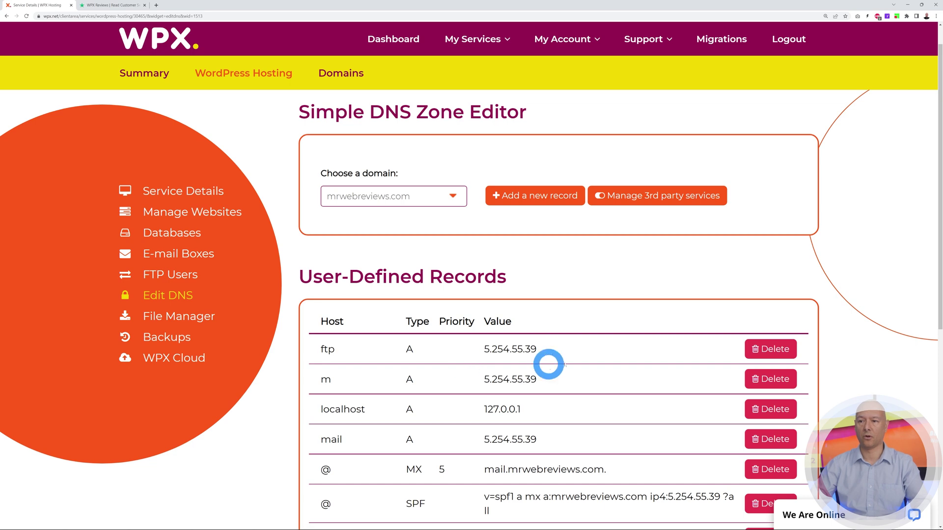
Examine the WordPress files in the public_html folder of the hosting file manager, and return to the hosting control panel
{"action": "left_click", "coordinate": [186, 317]}
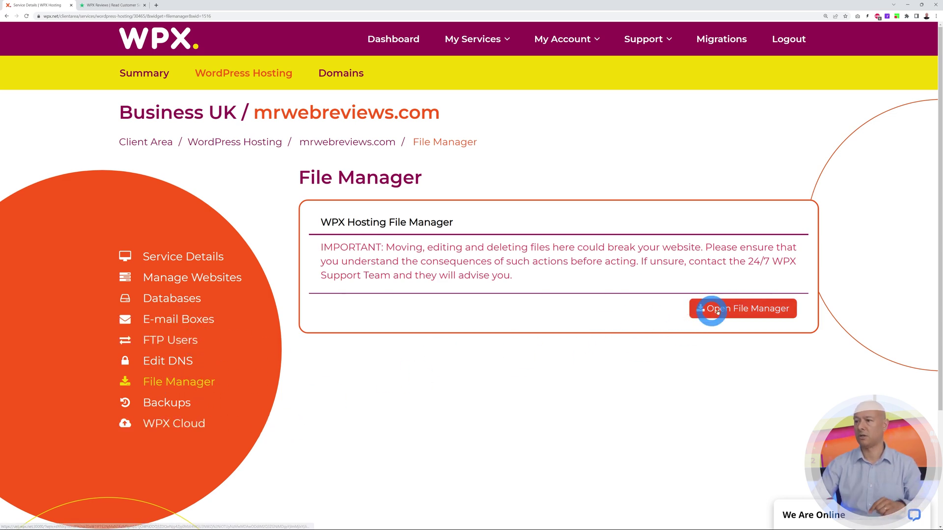
{"action": "left_click", "coordinate": [692, 310]}
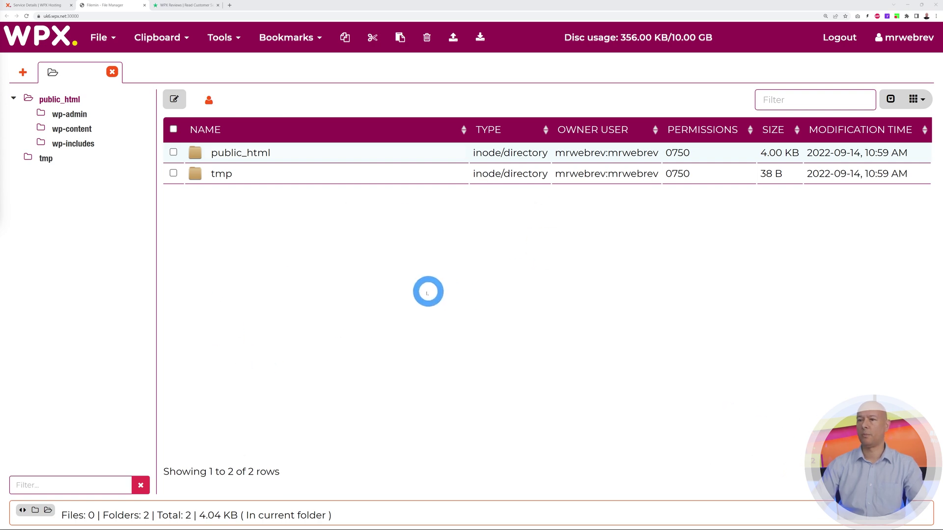
{"action": "double_click", "coordinate": [257, 153]}
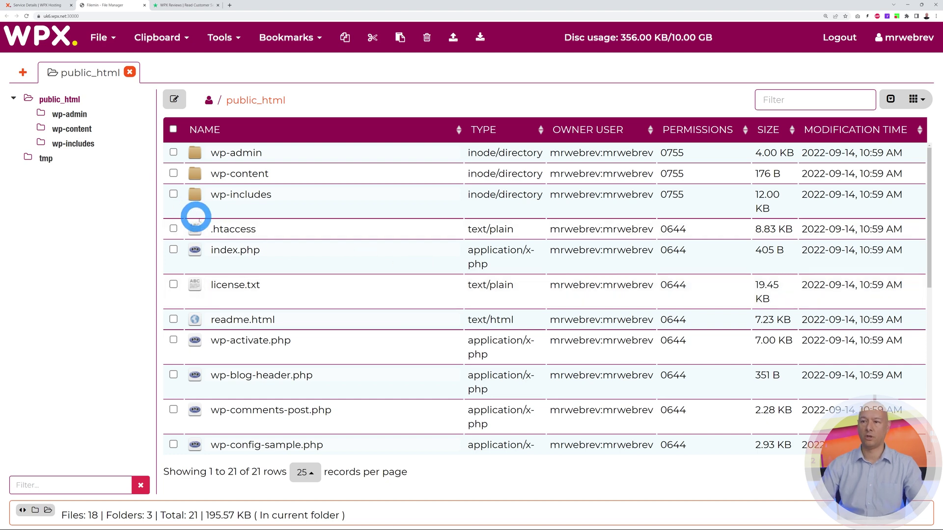
{"action": "scroll", "coordinate": [396, 287], "scroll_direction": "down", "scroll_amount": 3}
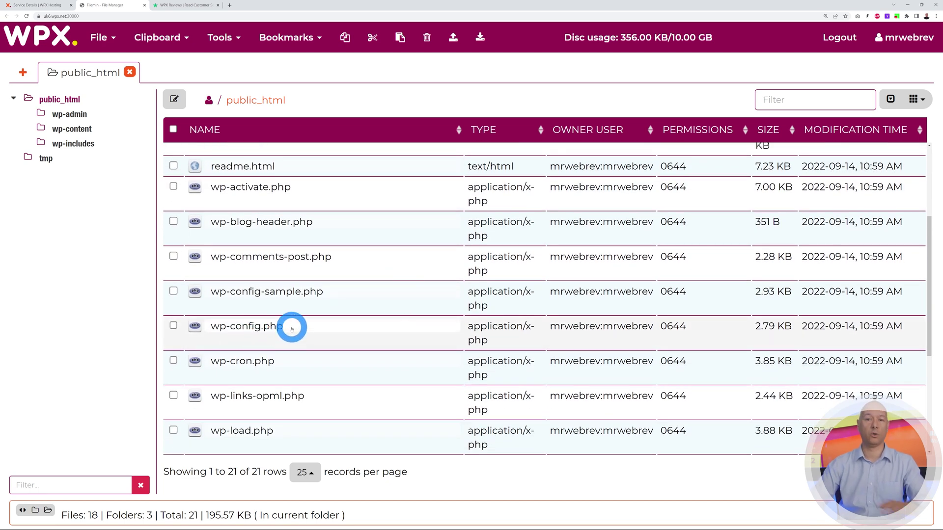
{"action": "scroll", "coordinate": [366, 328], "scroll_direction": "up", "scroll_amount": 3}
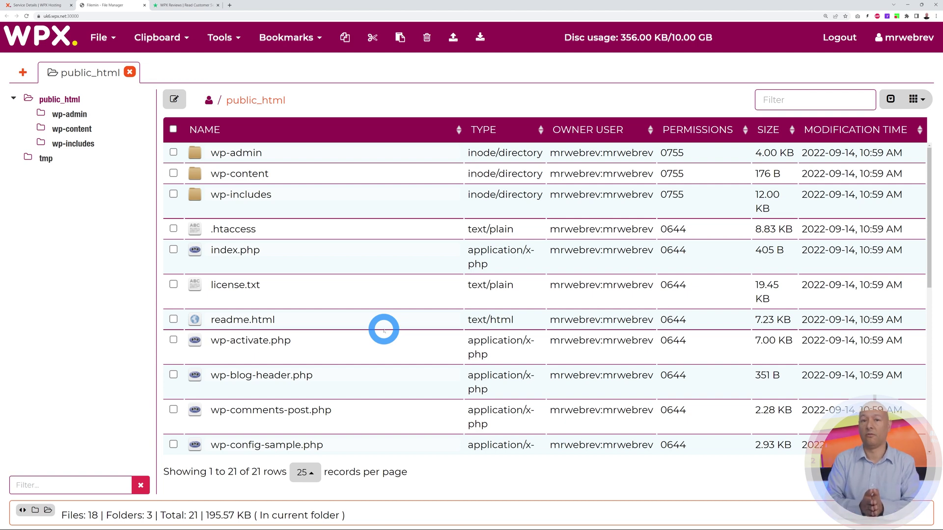
{"action": "left_click", "coordinate": [42, 6]}
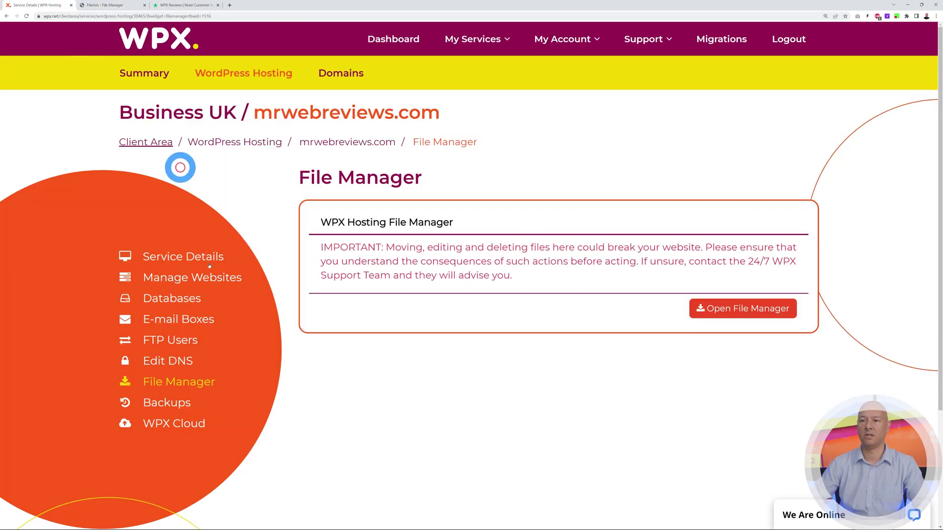
Load the backup options for mrwebreviews.com, review the conditions for creating a personal backup, and decline to create one
{"action": "left_click", "coordinate": [160, 403]}
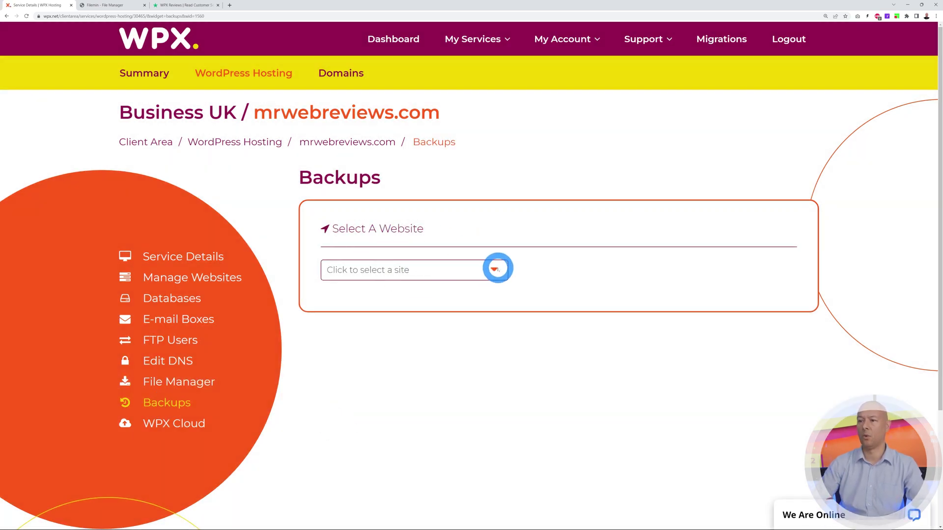
{"action": "left_click", "coordinate": [494, 268]}
{"action": "left_click", "coordinate": [400, 295]}
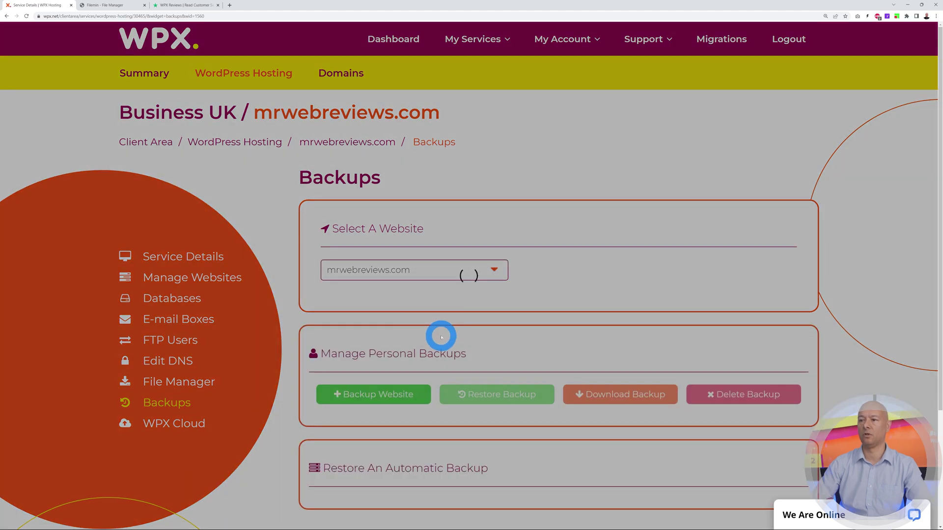
{"action": "scroll", "coordinate": [583, 459], "scroll_direction": "down", "scroll_amount": 2}
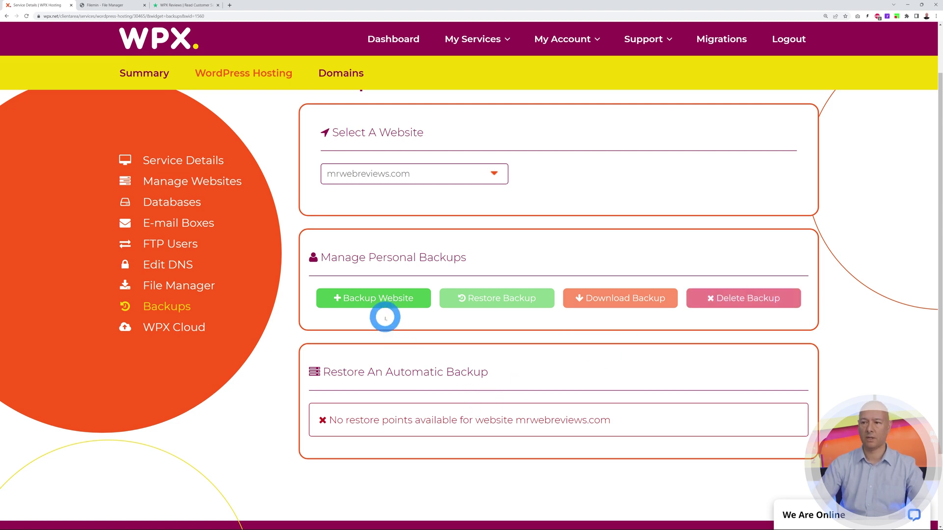
{"action": "left_click", "coordinate": [369, 300]}
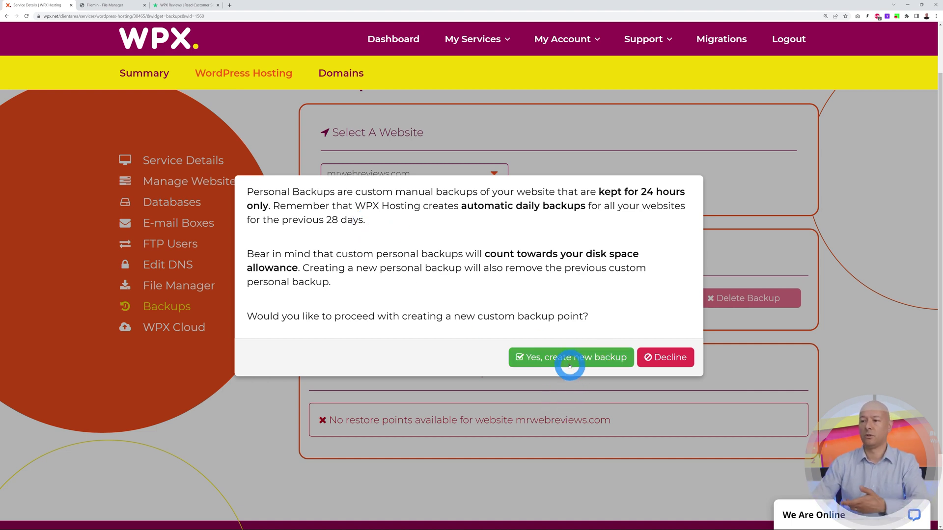
{"action": "left_click", "coordinate": [657, 358]}
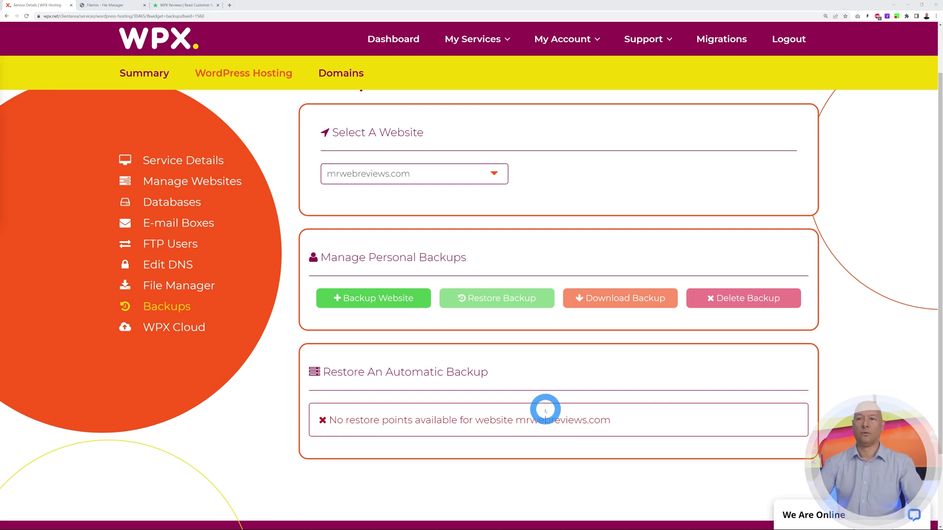
Review the WPX Cloud information and the service status for mrwebreviews.com
{"action": "left_click", "coordinate": [156, 332]}
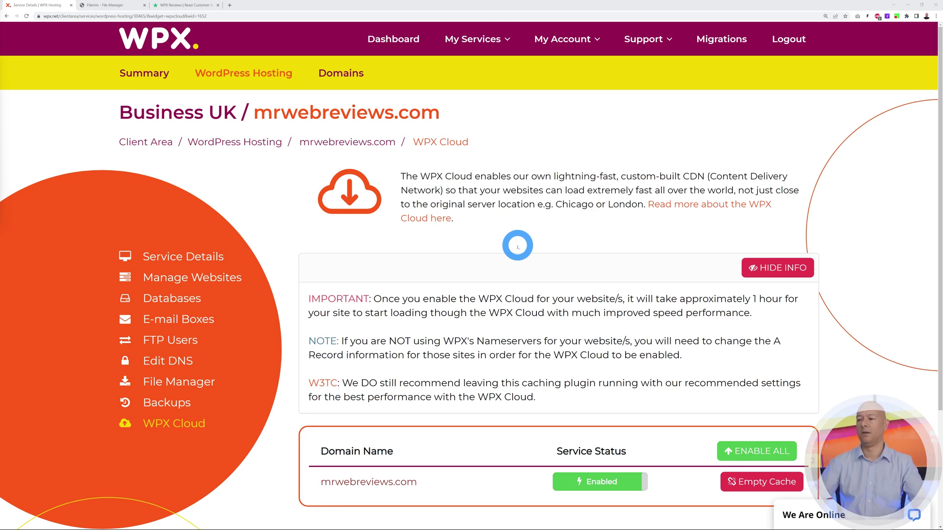
{"action": "scroll", "coordinate": [551, 302], "scroll_direction": "down", "scroll_amount": 2}
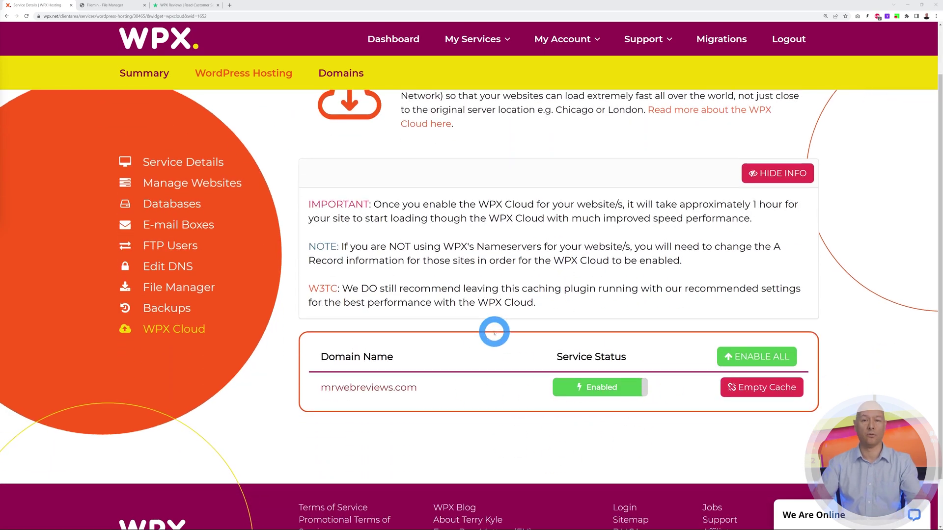
{"action": "scroll", "coordinate": [494, 332], "scroll_direction": "up", "scroll_amount": 2}
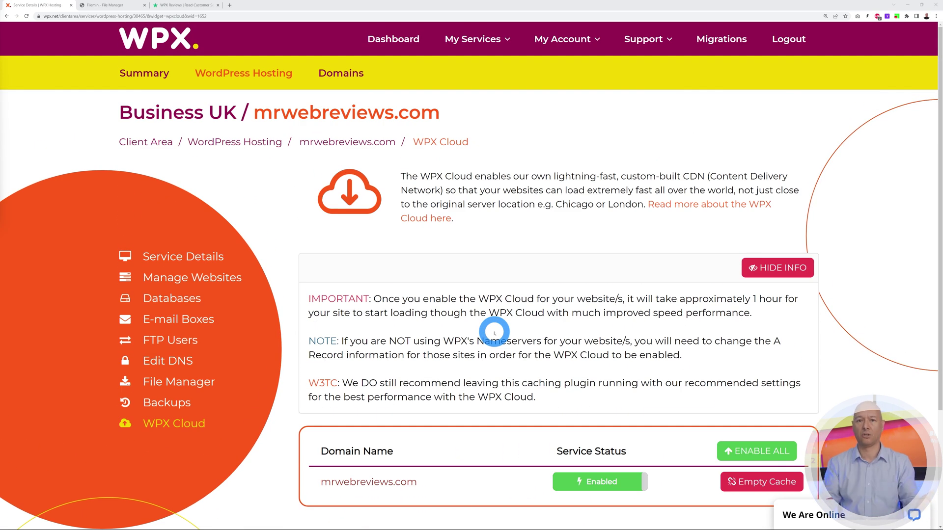